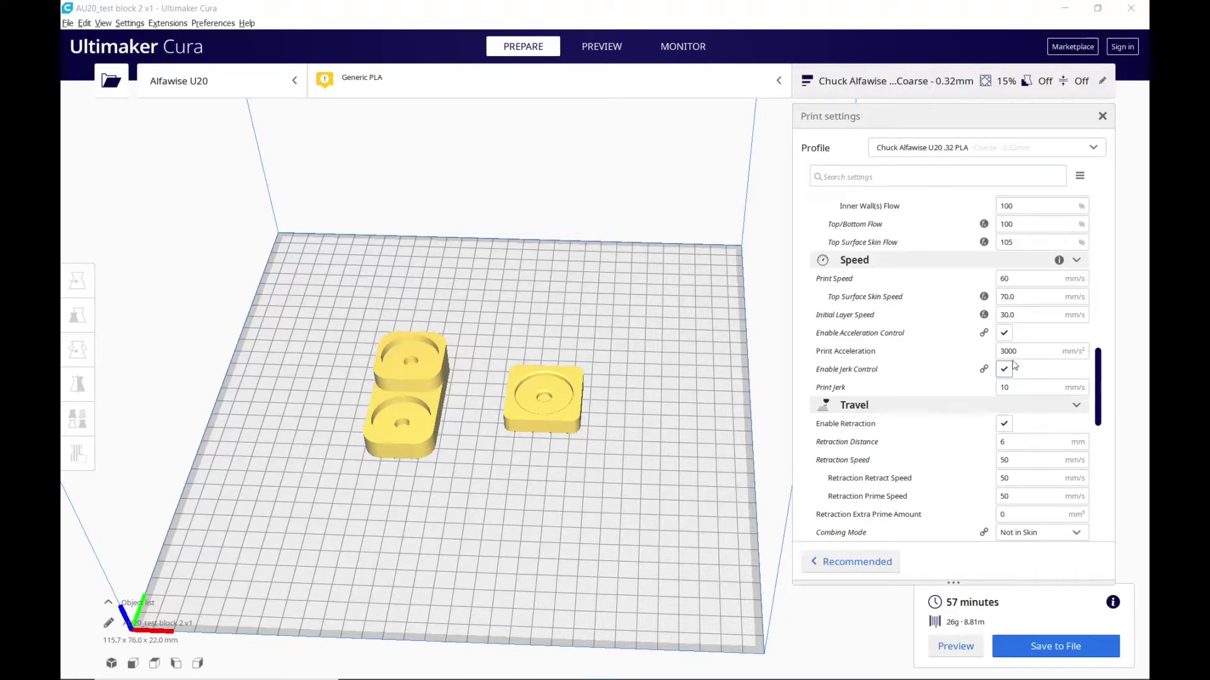
Review the Shell settings, from wall and top/bottom thickness through Z seam alignment, extra skin wall count and skin overlap
scroll(1039, 377, "up", 15)
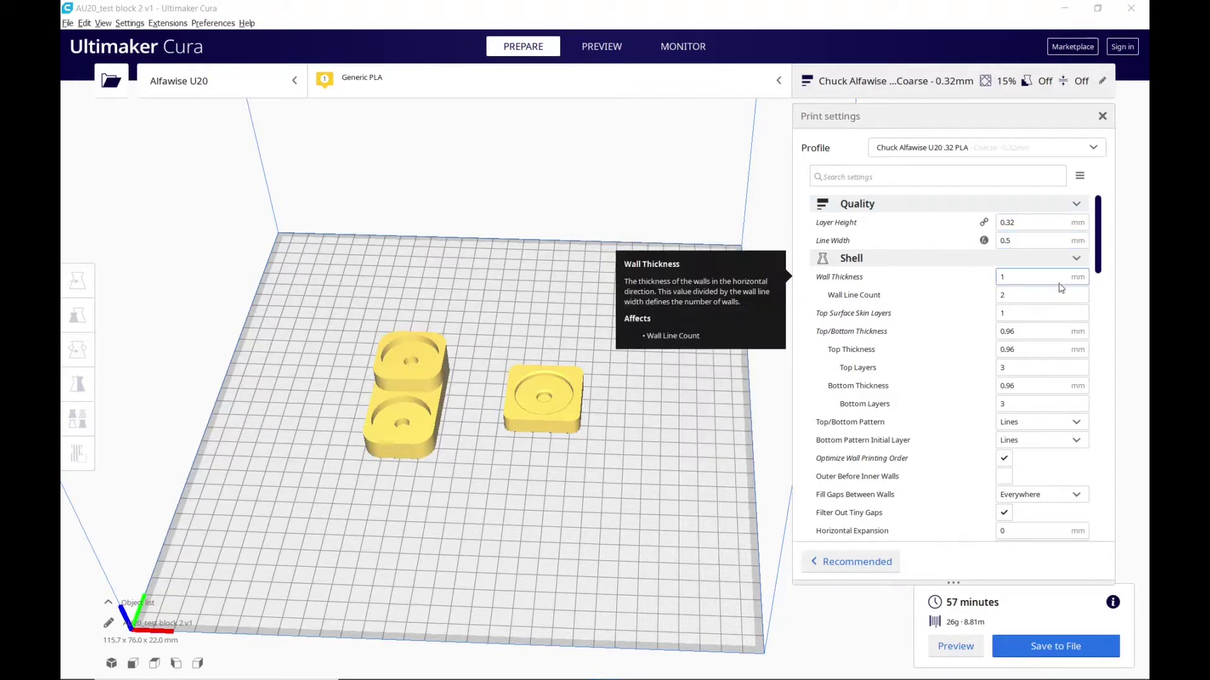
scroll(1061, 288, "down", 2)
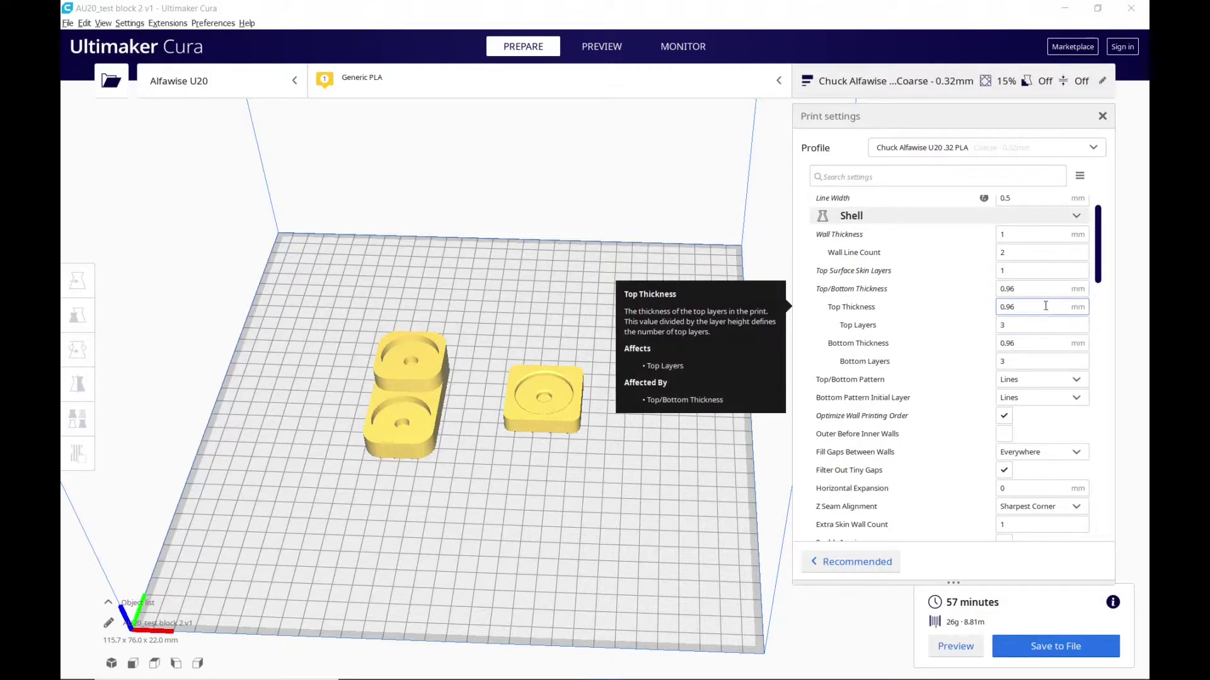
scroll(1043, 315, "down", 4)
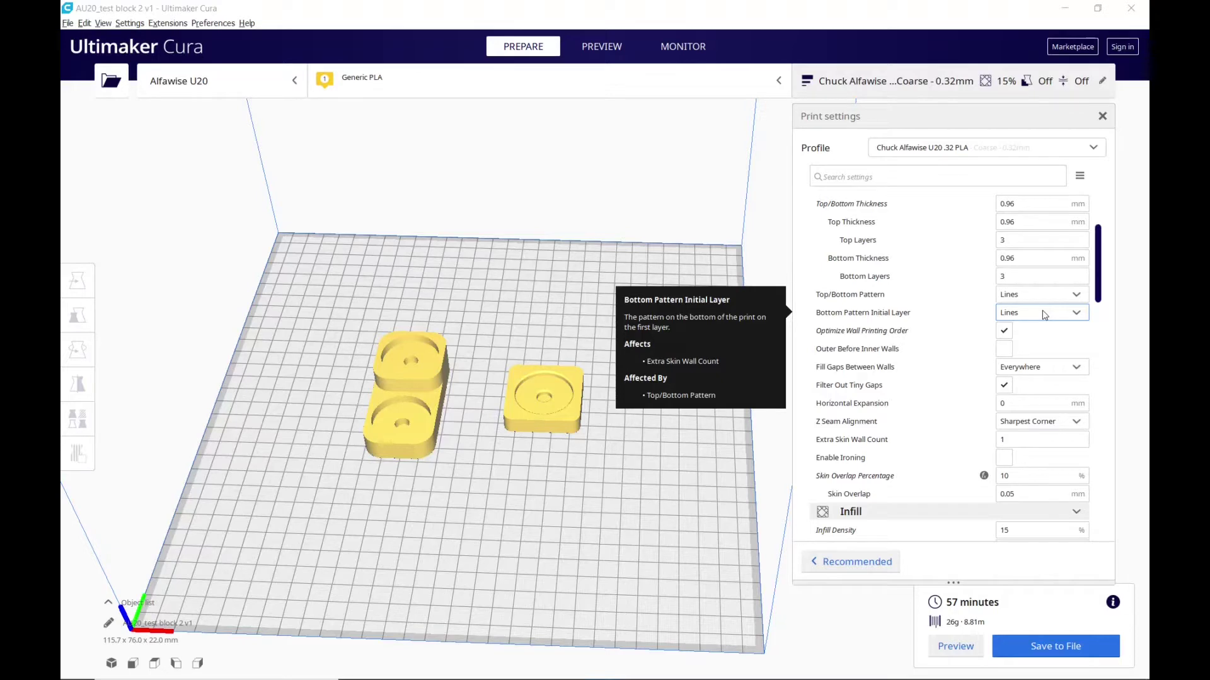
scroll(1043, 315, "down", 3)
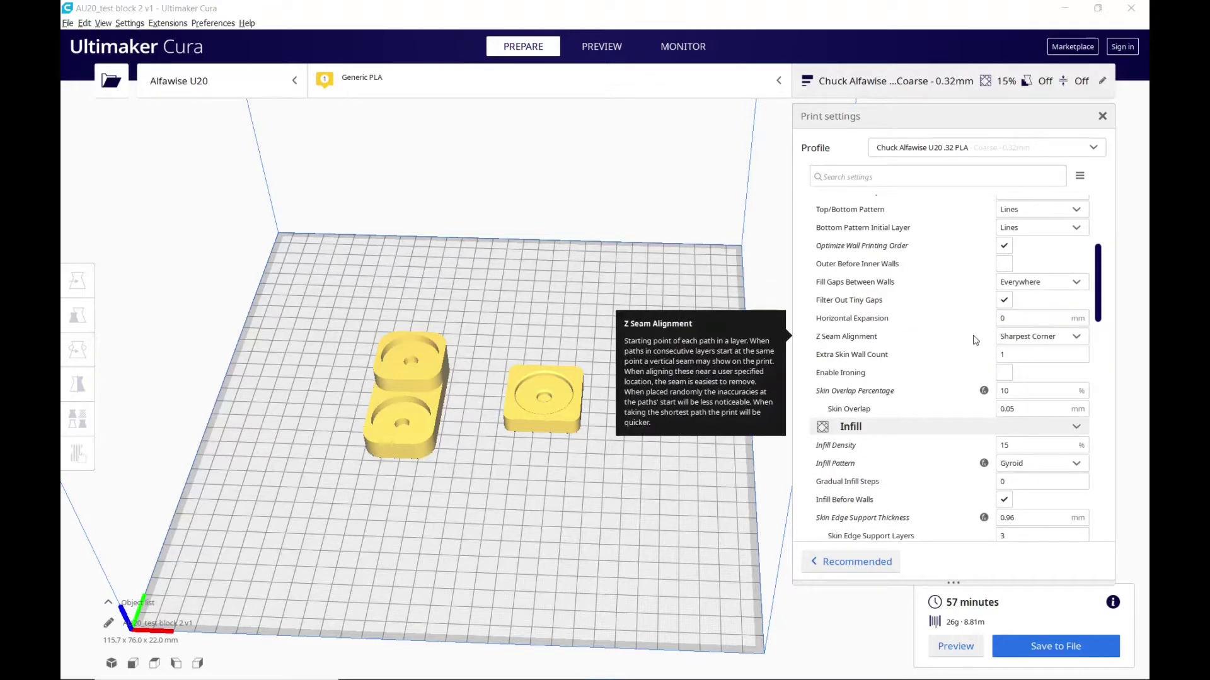
mouse_move(955, 373)
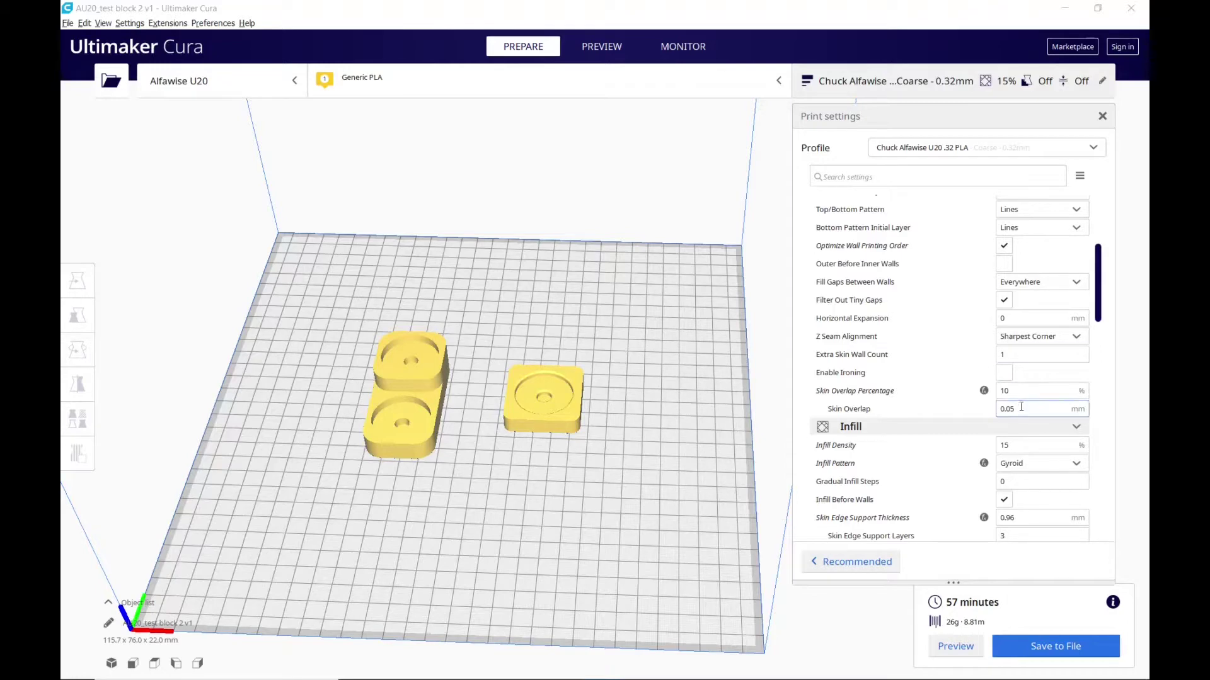
mouse_move(1019, 401)
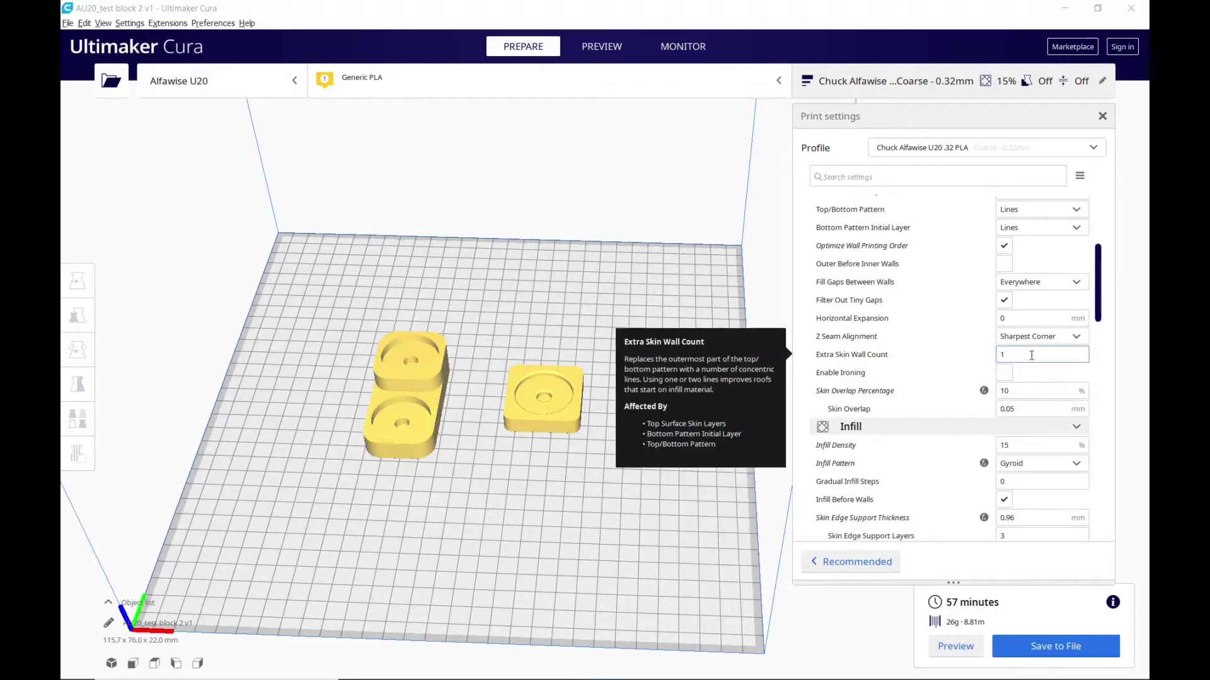
scroll(1028, 358, "down", 1)
Examine the Travel settings for combing mode and maximum comb distance with no retract
scroll(1028, 359, "down", 10)
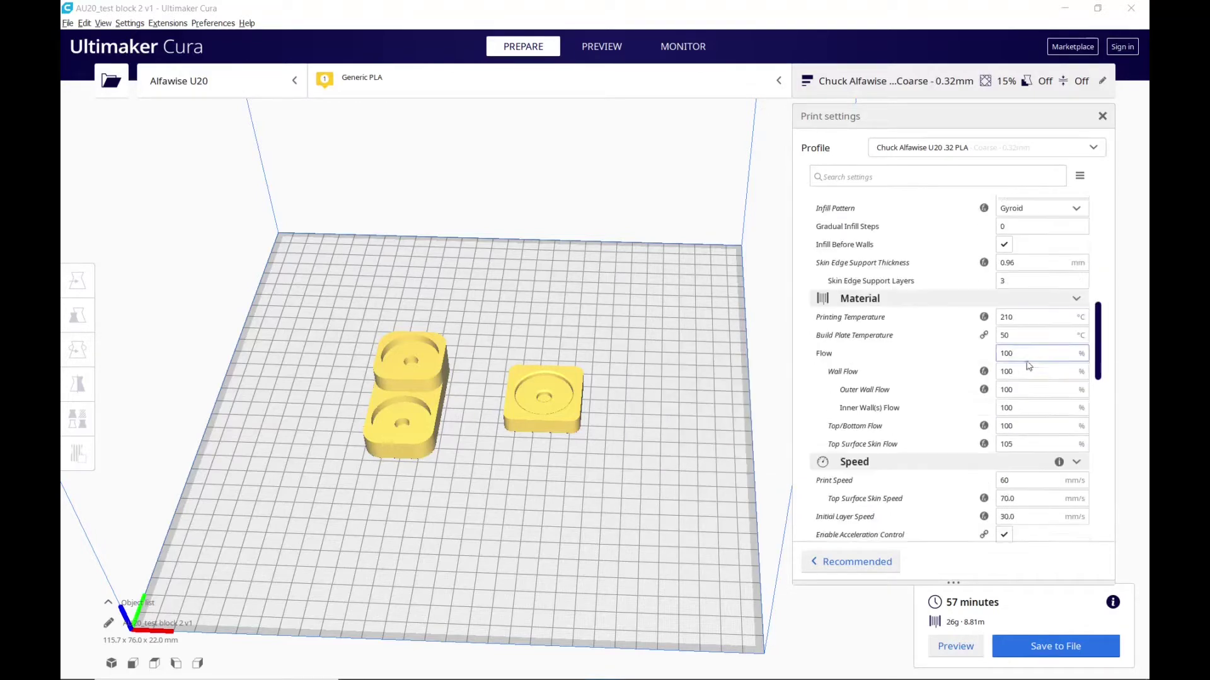
scroll(1028, 365, "down", 3)
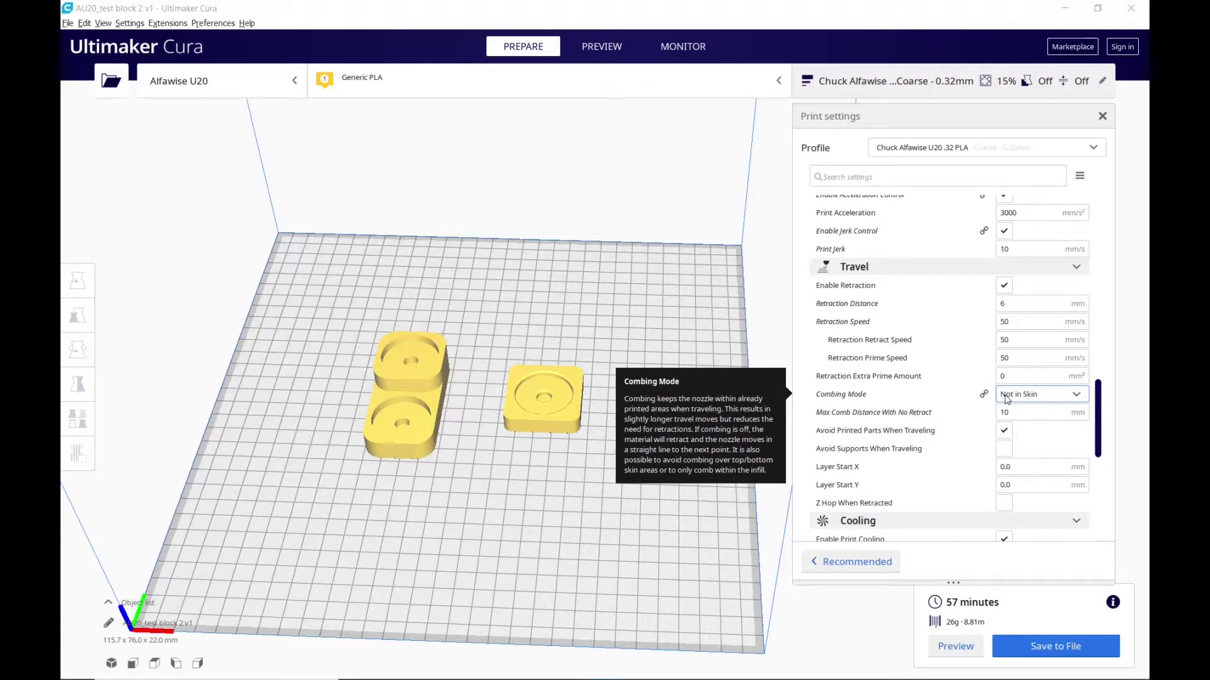
left_click(1038, 401)
left_click(1039, 402)
mouse_move(1006, 409)
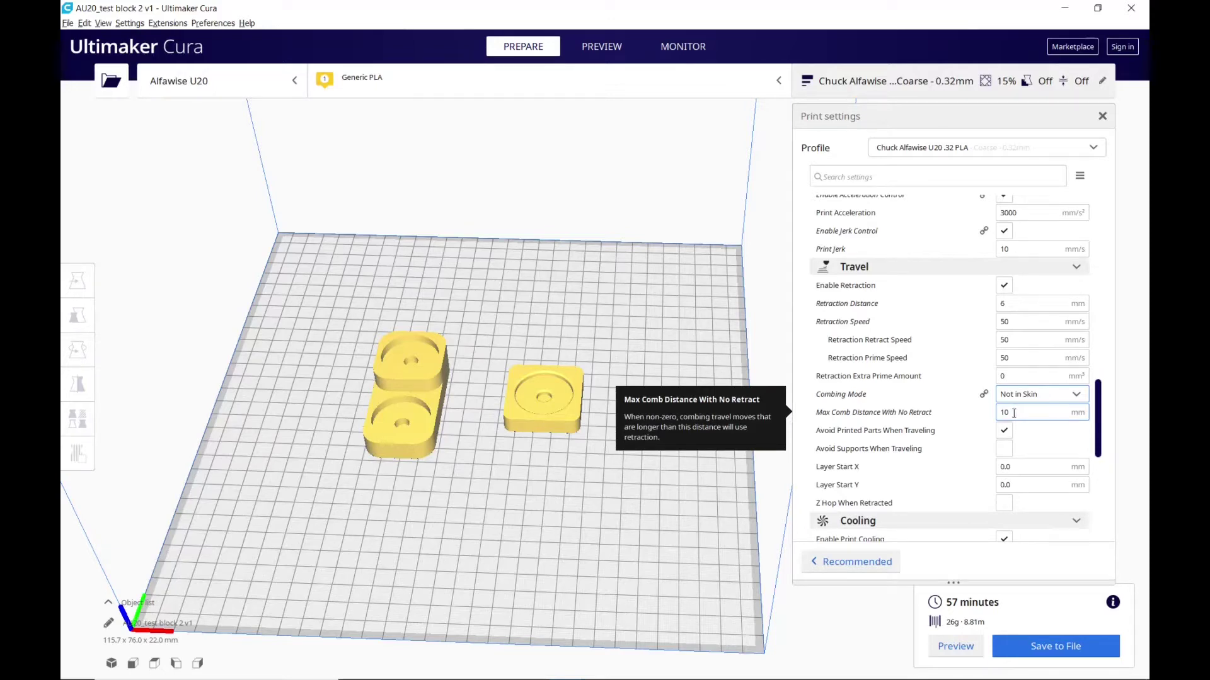
Review the Infill settings, including density, pattern, gradual infill steps and skin edge support thickness
scroll(1013, 413, "up", 10)
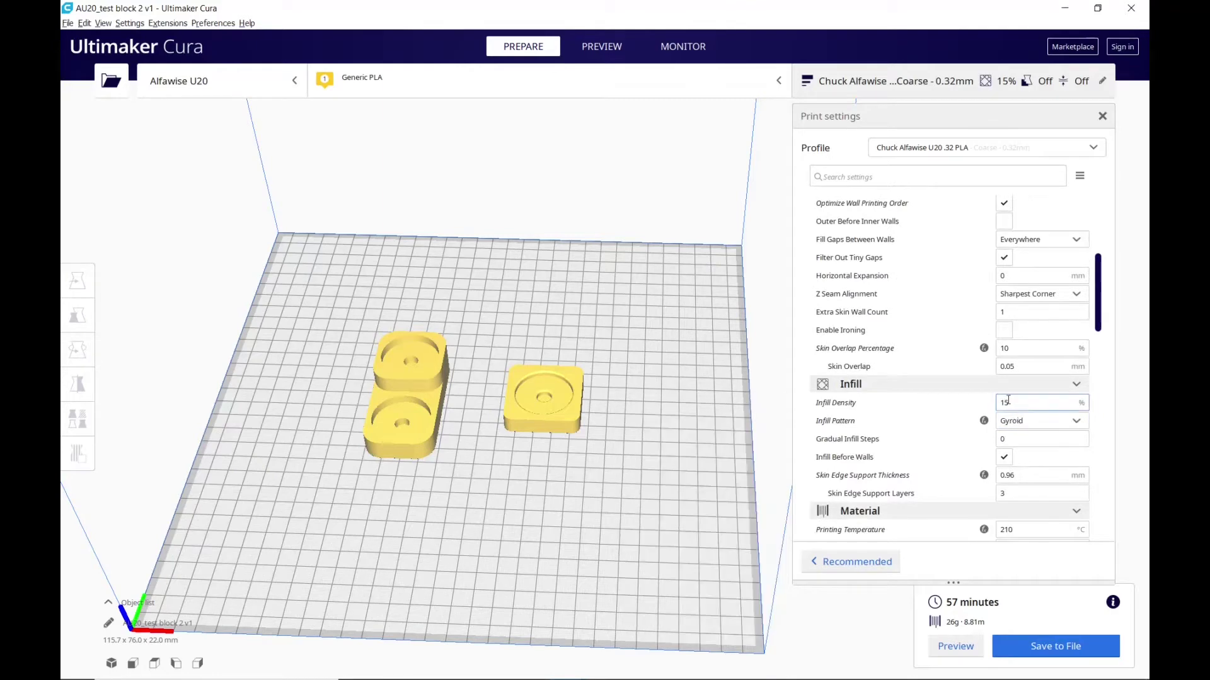
scroll(961, 410, "down", 2)
scroll(962, 409, "down", 2)
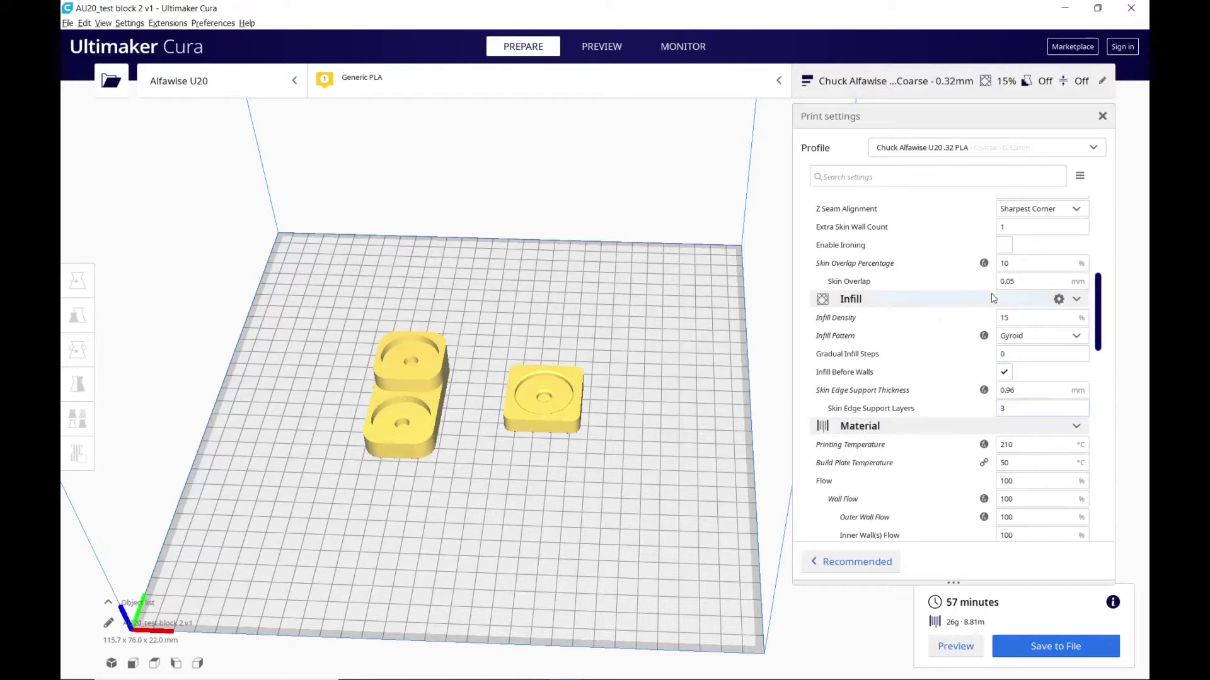
mouse_move(1009, 352)
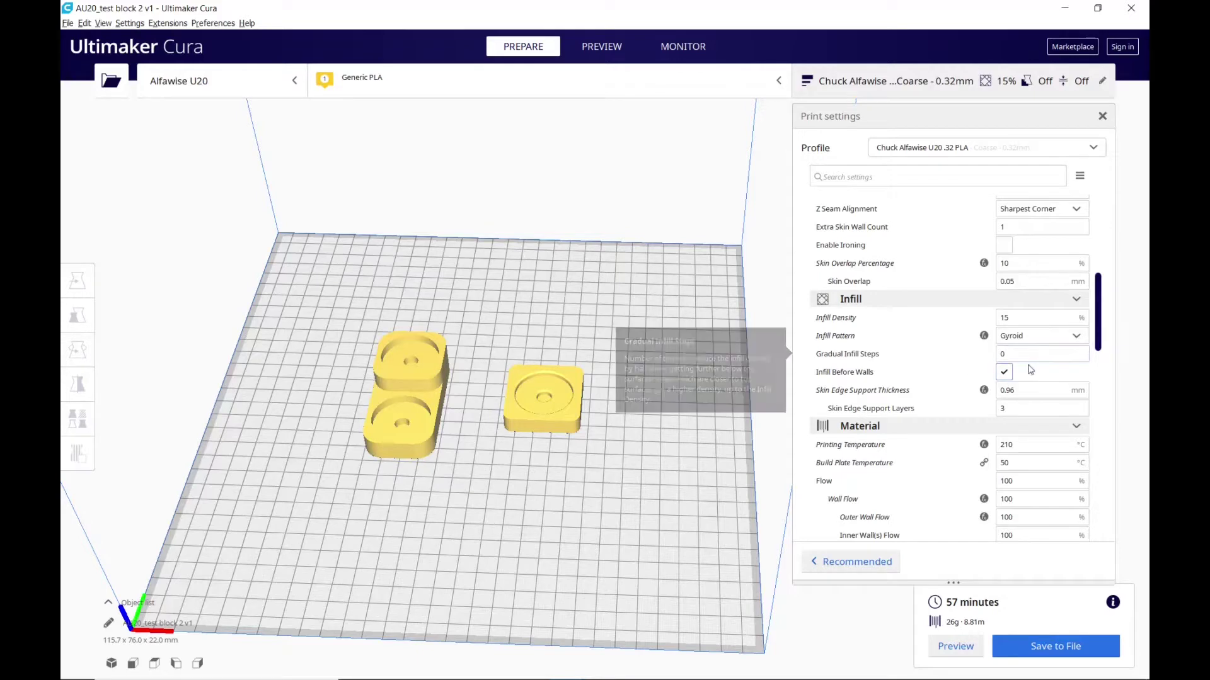
scroll(995, 356, "down", 2)
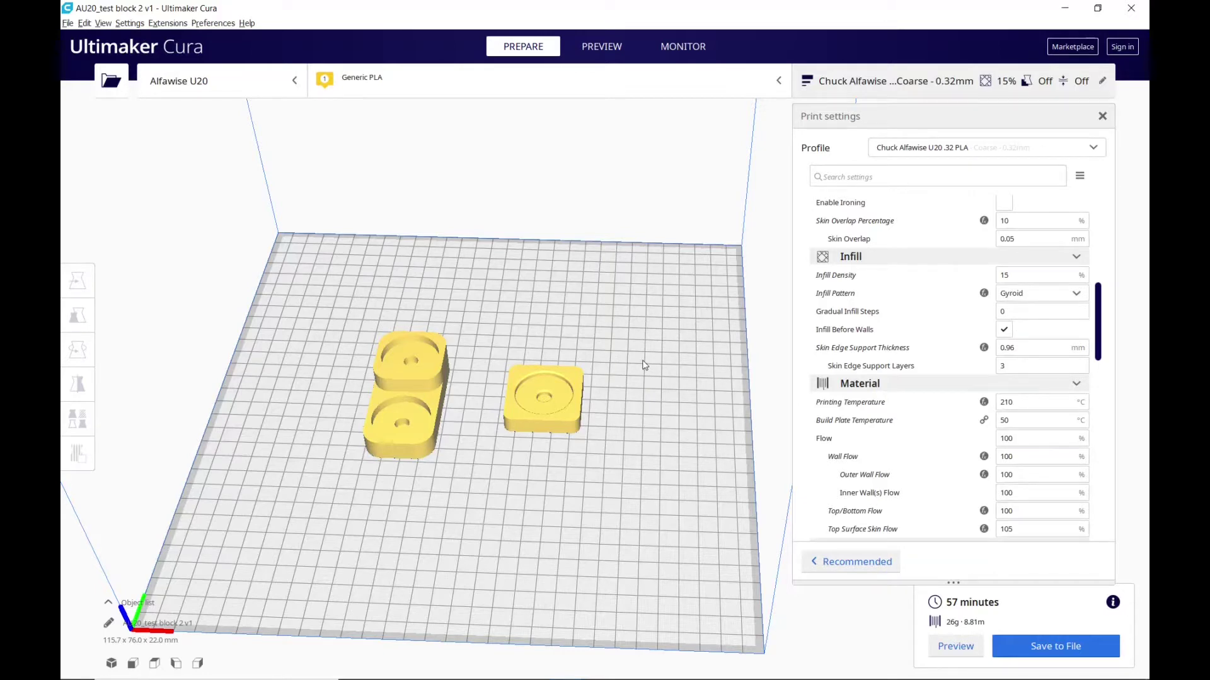
Show the sliced layer preview and get a close view of the taller block's recessed top
scroll(634, 371, "down", 2)
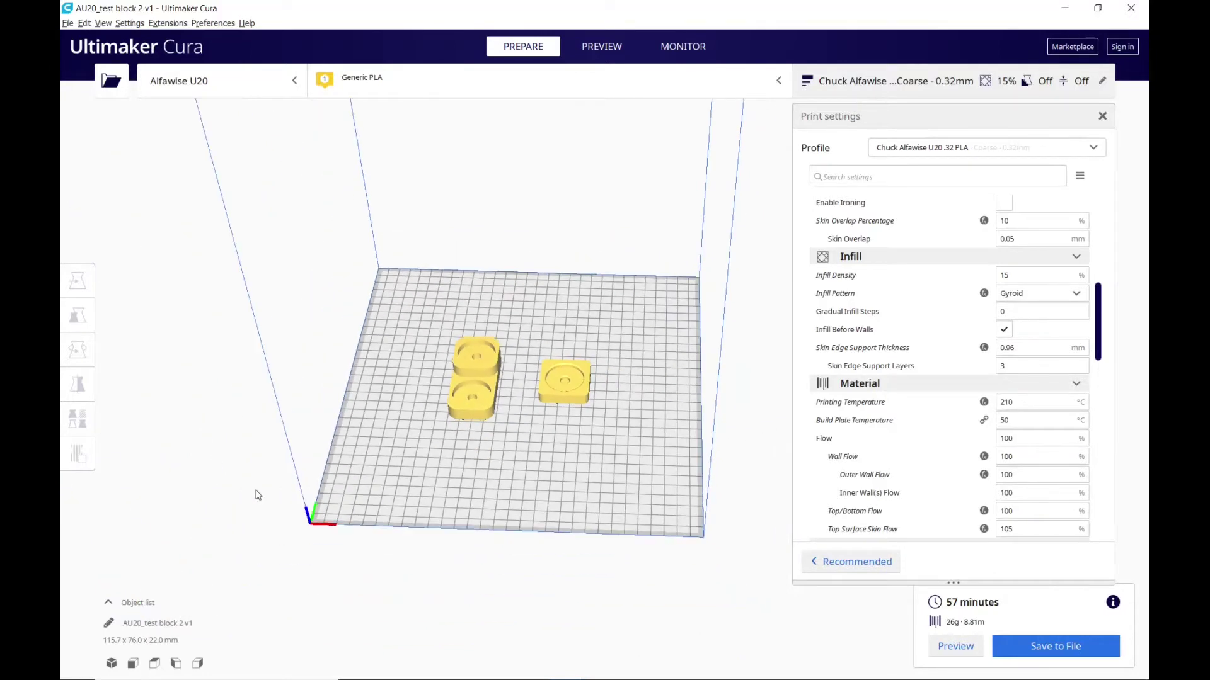
scroll(257, 488, "up", 6)
middle_click_drag(267, 492, 641, 437)
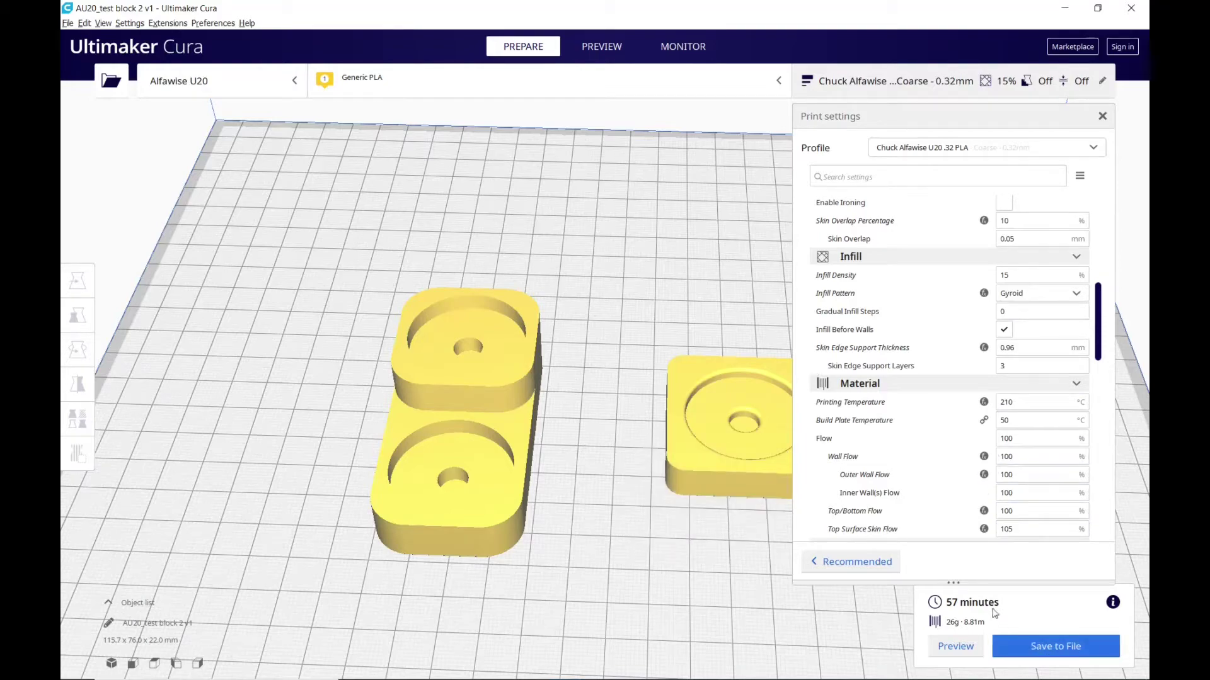
left_click(953, 647)
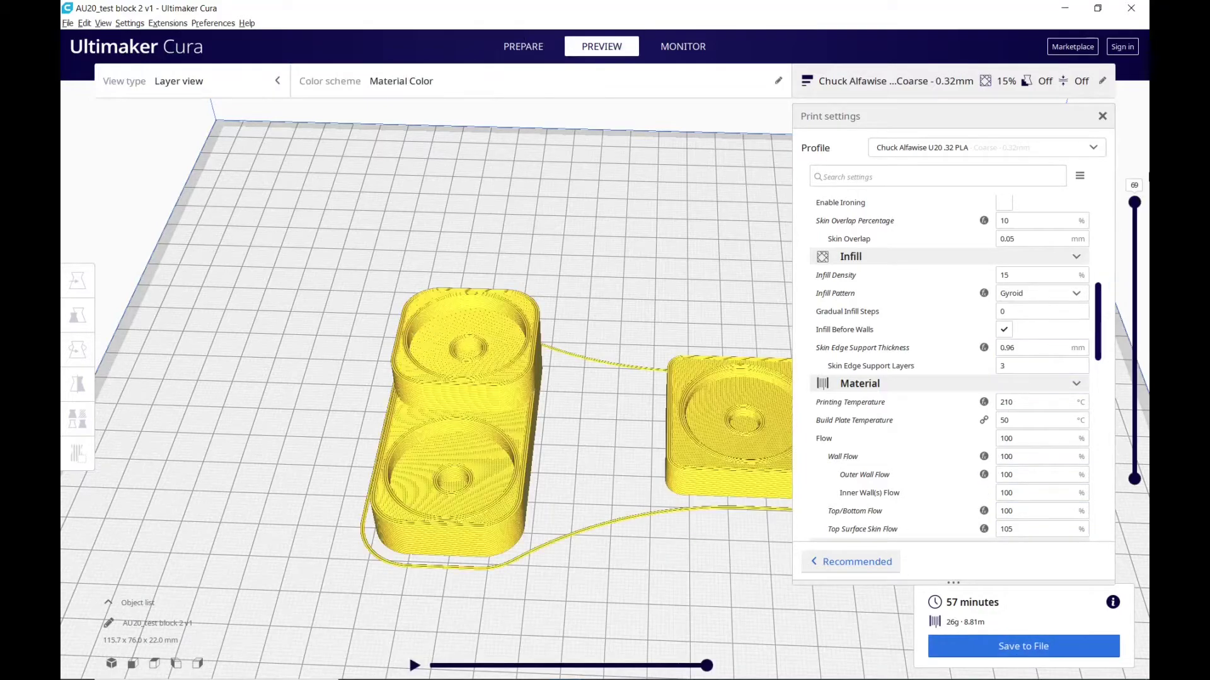
scroll(278, 482, "down", 3)
scroll(277, 481, "up", 8)
middle_click_drag(278, 482, 410, 501)
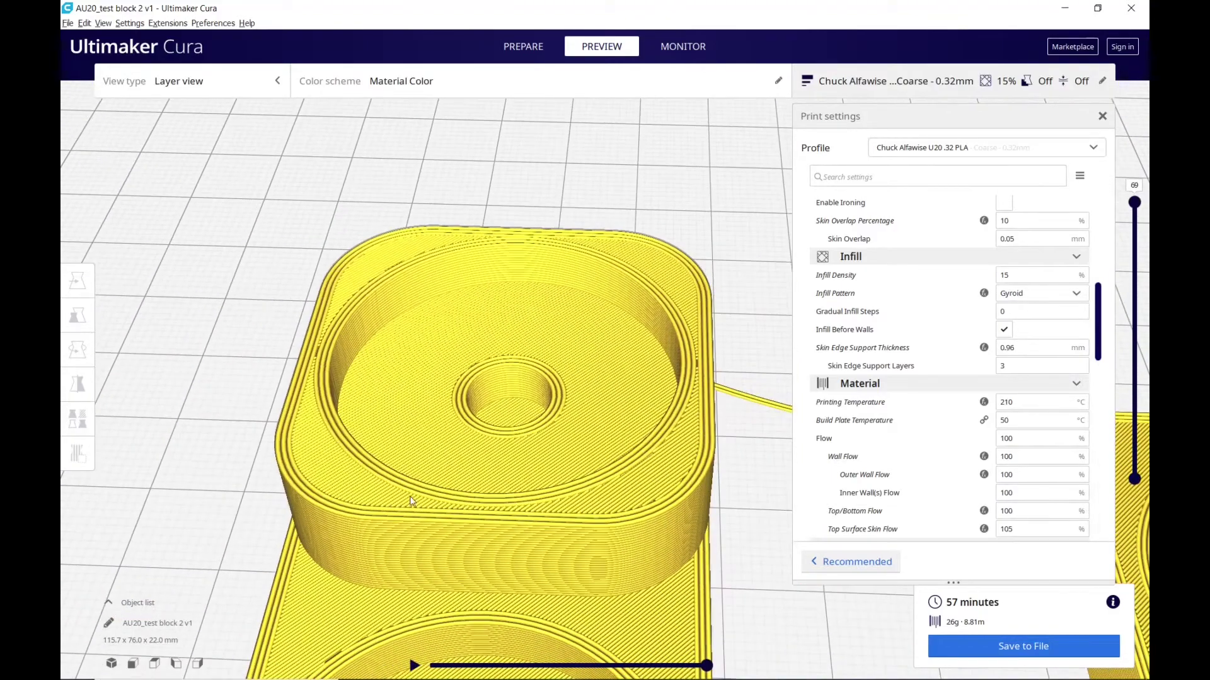
Lower the visible layers to 48, raise them to 51, and inspect the infill and skin in both recessed blocks
left_click_drag(1134, 203, 1148, 296)
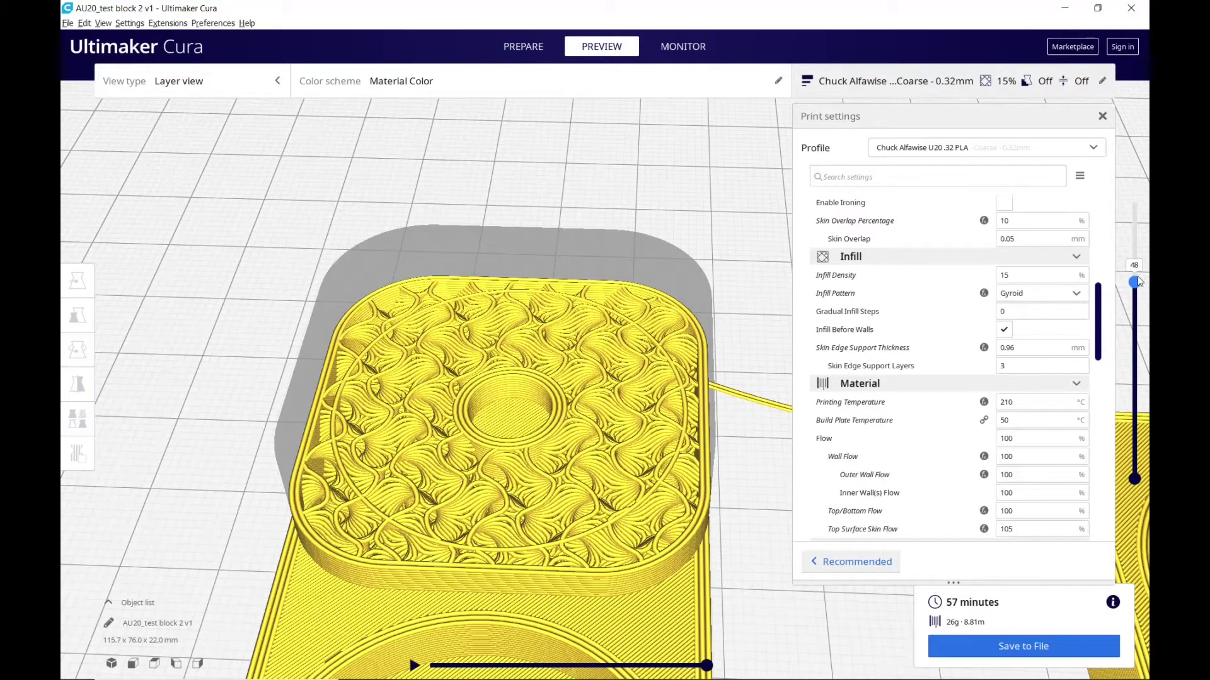
left_click_drag(1138, 281, 1141, 264)
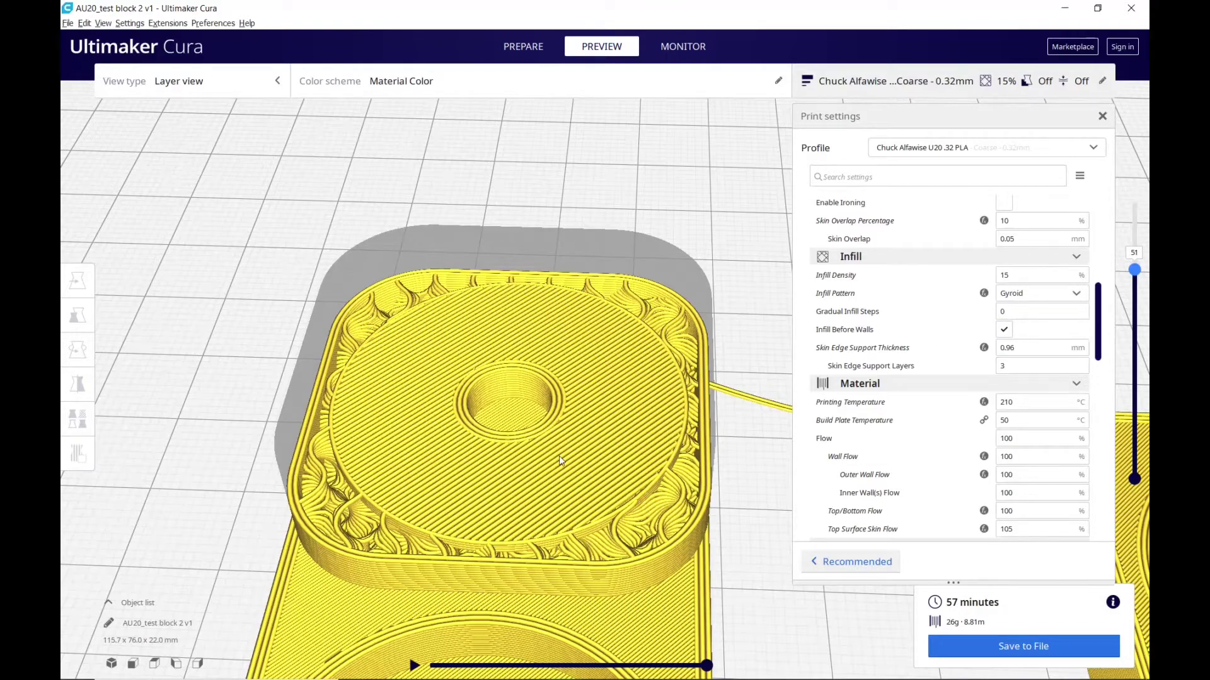
middle_click_drag(558, 455, 539, 332)
scroll(570, 441, "down", 5)
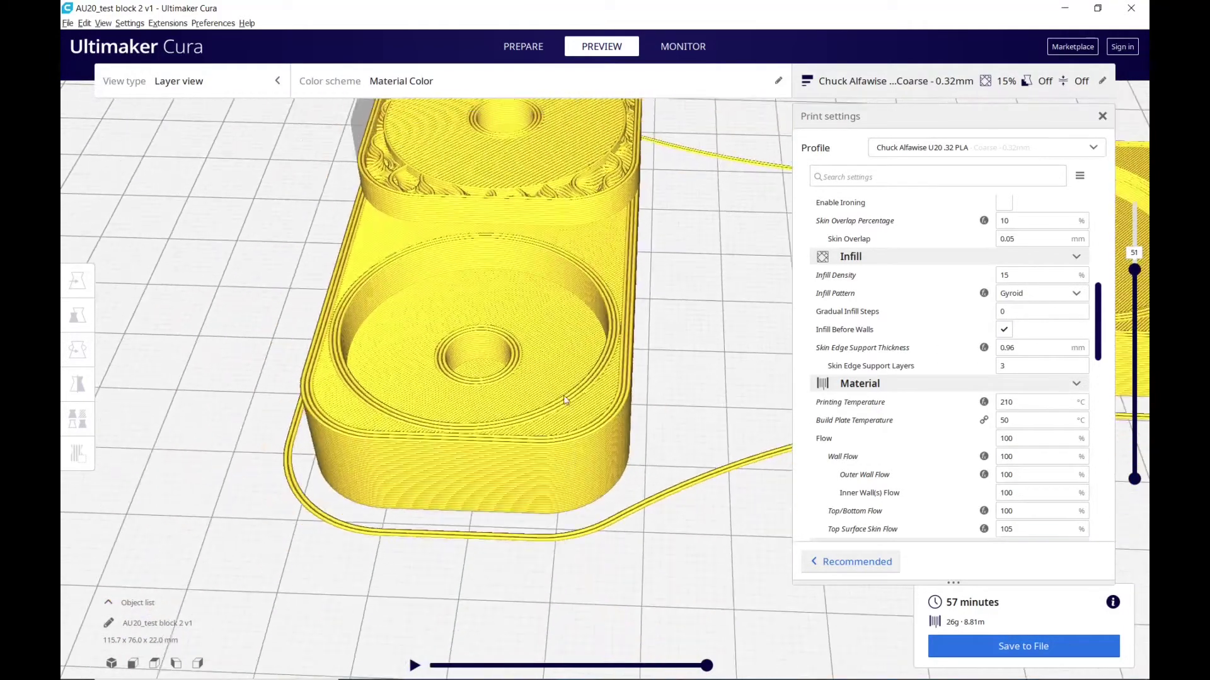
scroll(592, 435, "down", 3)
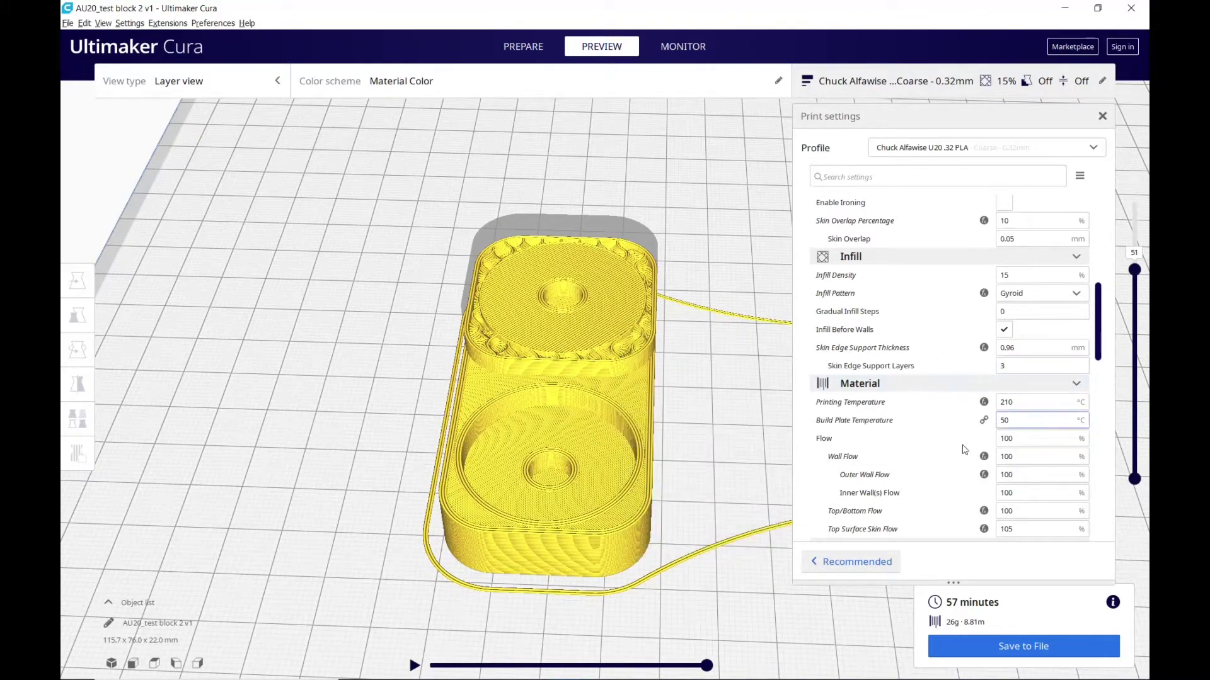
Examine the Material flow settings for walls, top/bottom and top surface skin
scroll(963, 448, "down", 1)
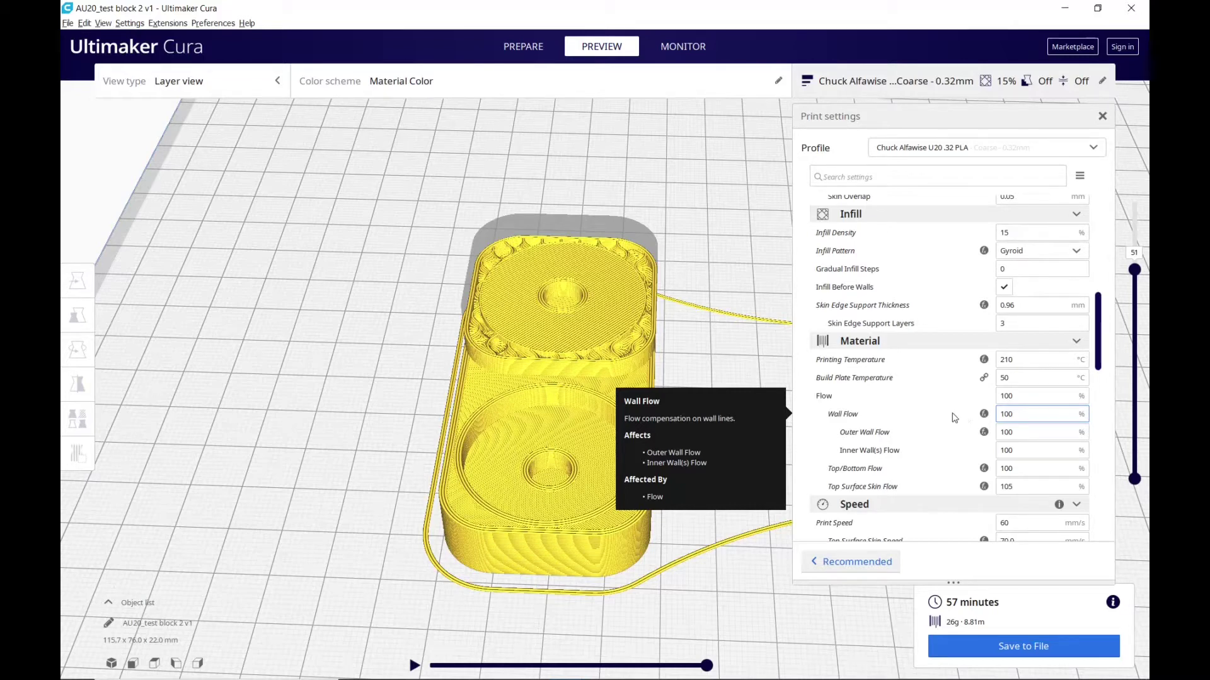
mouse_move(870, 410)
scroll(907, 378, "down", 1)
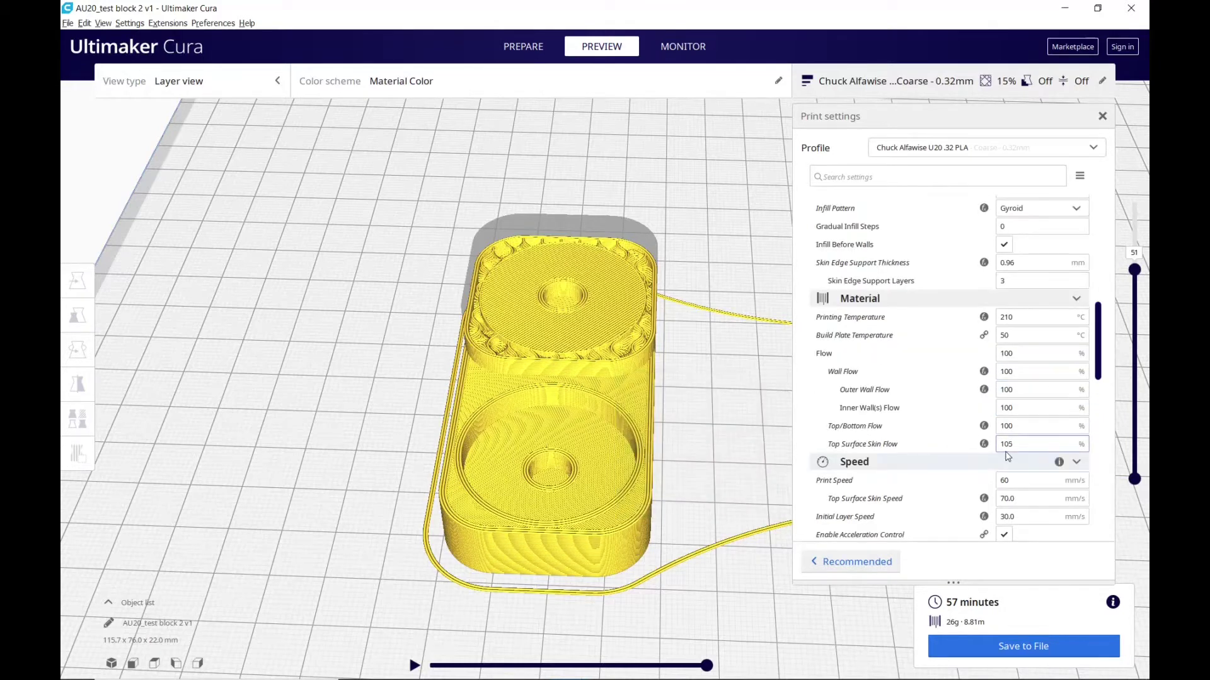
mouse_move(910, 379)
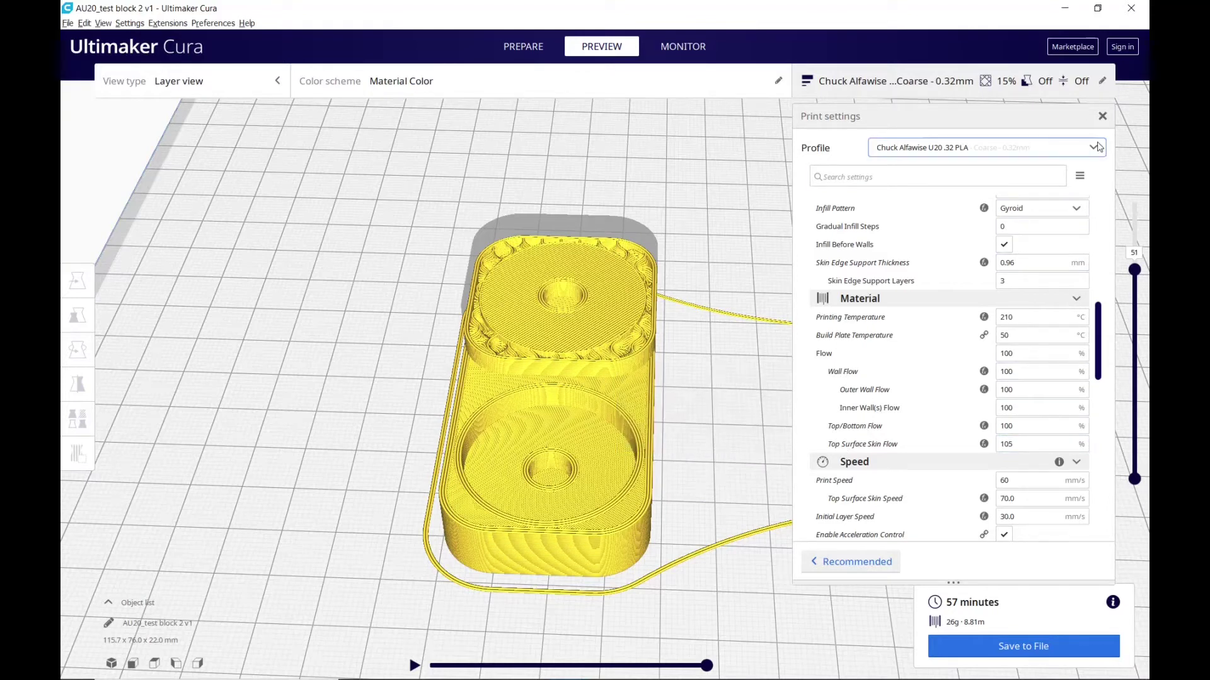
Filter the setting visibility list for "top surface", check which settings are enabled, and close the preferences
left_click(1080, 175)
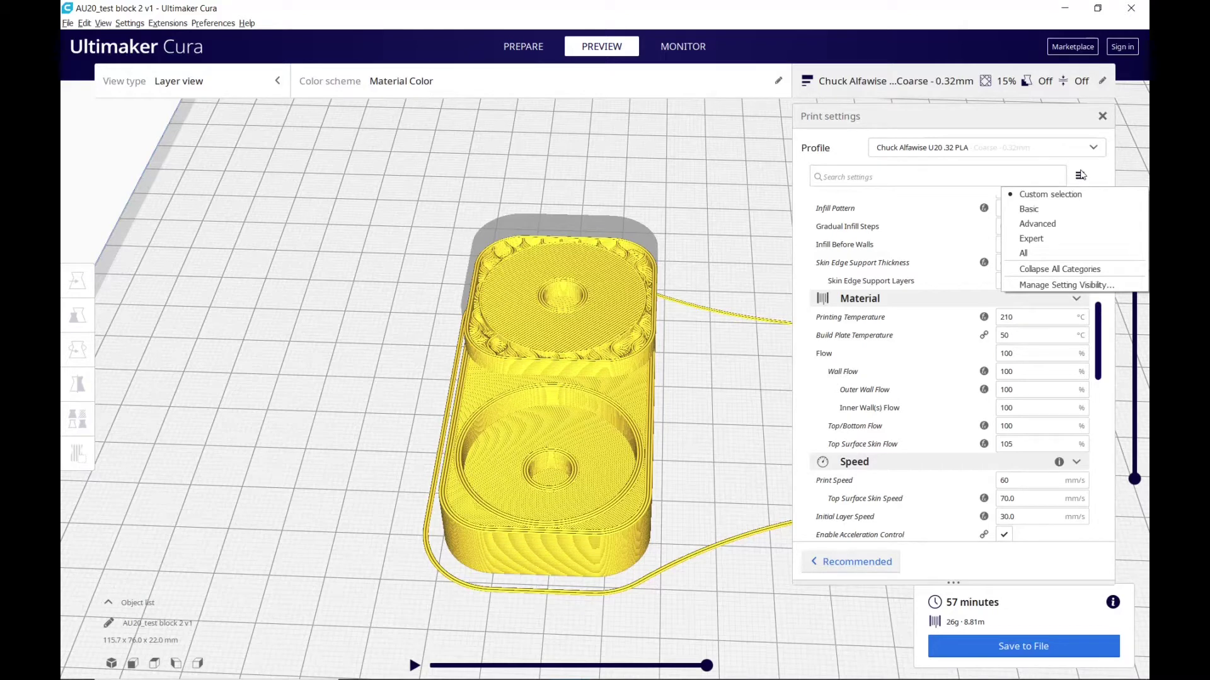
left_click(1053, 287)
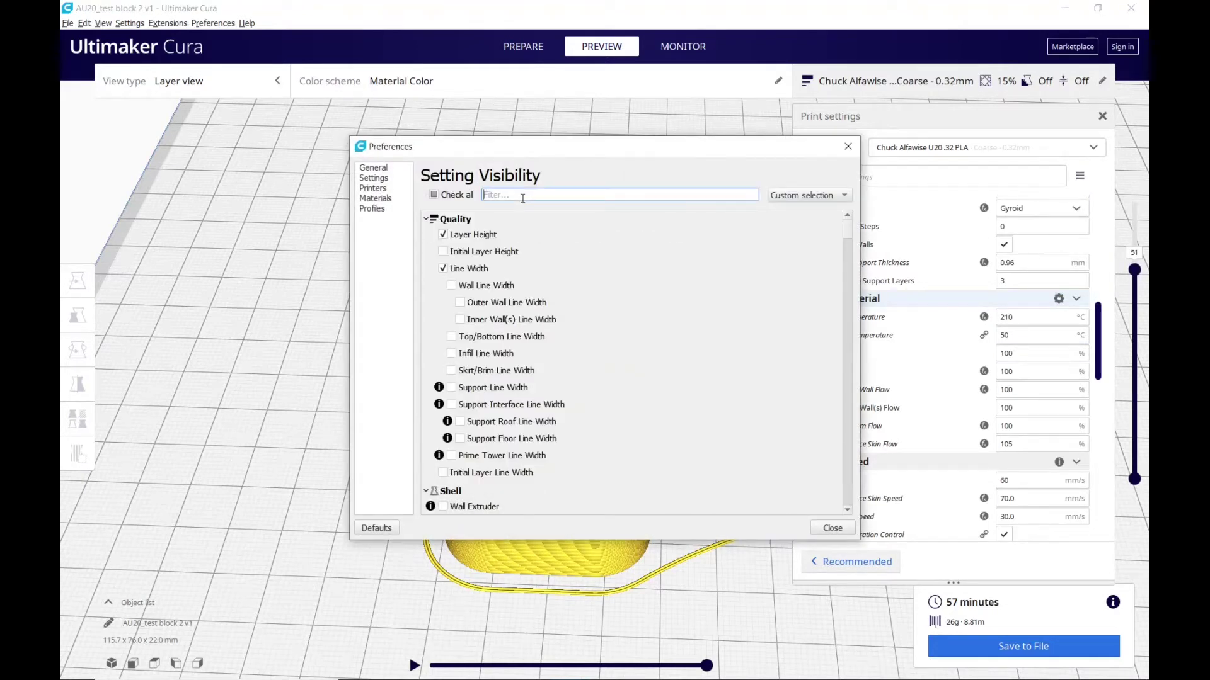
type("top ser")
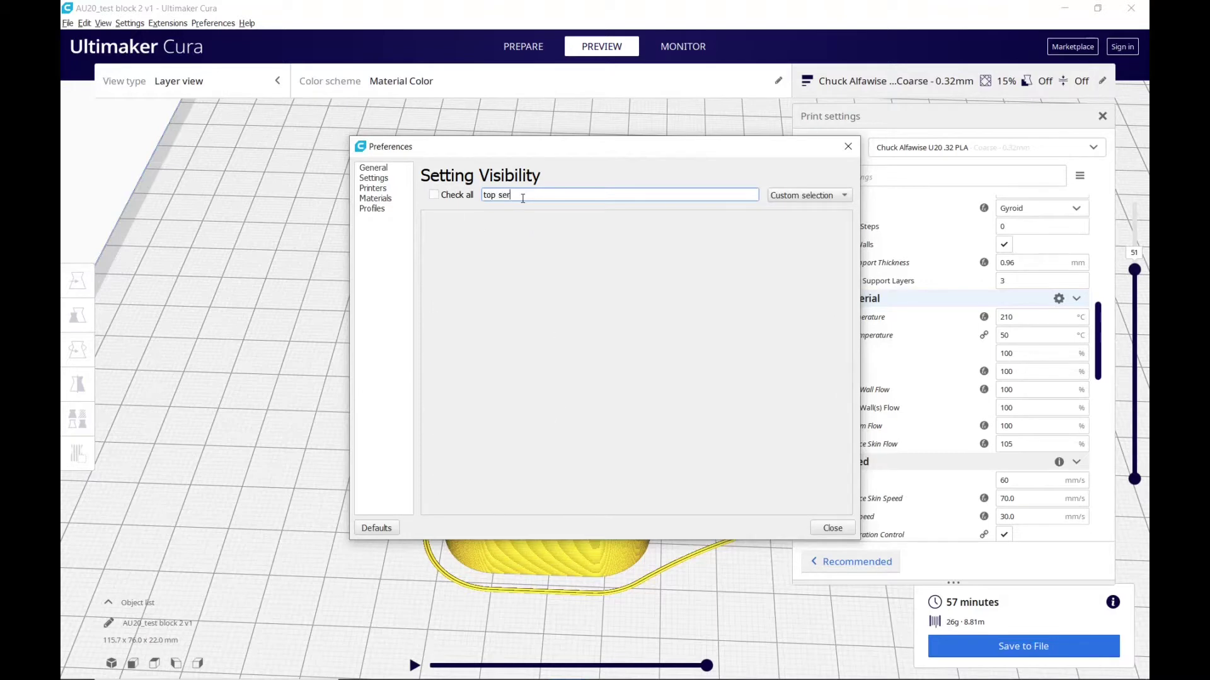
key("BackSpace")
type("urface")
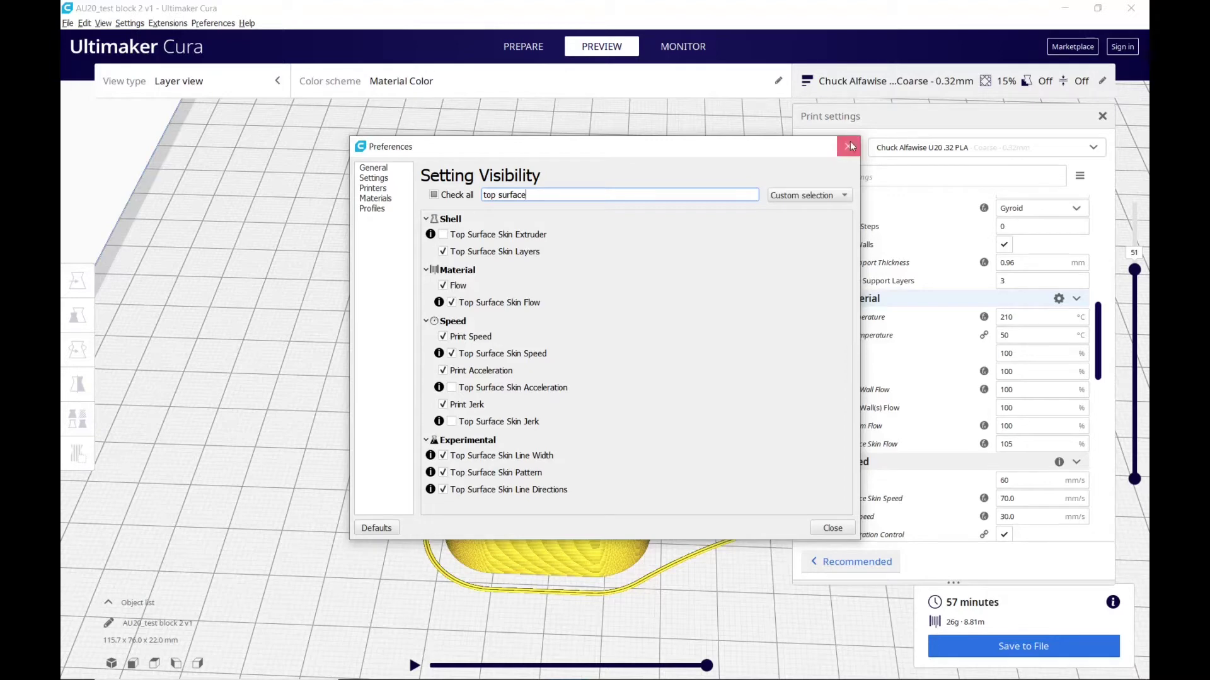
left_click(849, 142)
Compare the top surface skin flow with the print speed, top surface skin speed and initial layer speed settings
scroll(916, 342, "down", 1)
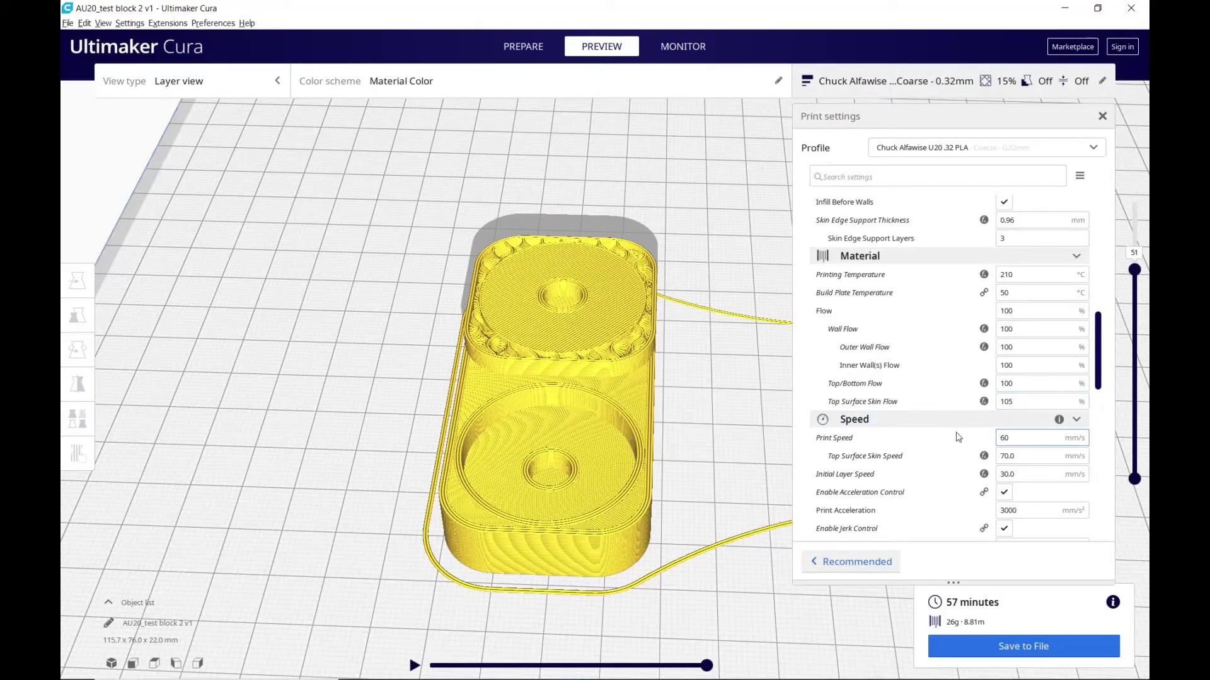
scroll(943, 404, "down", 3)
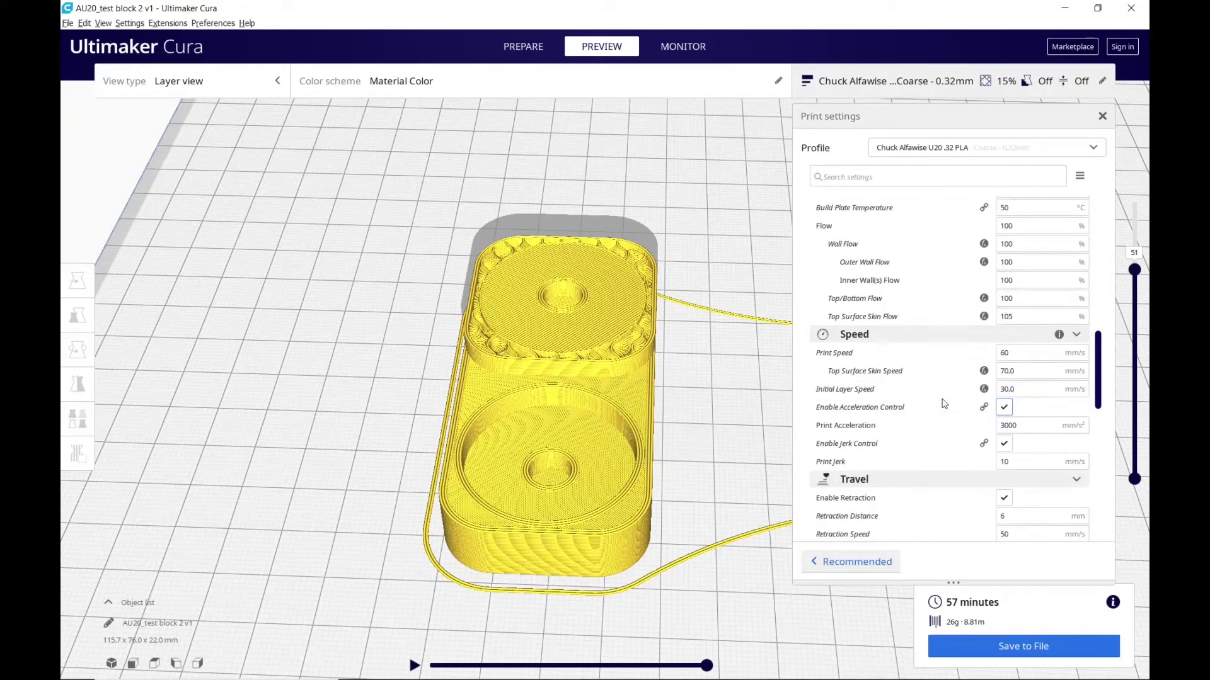
scroll(943, 403, "up", 3)
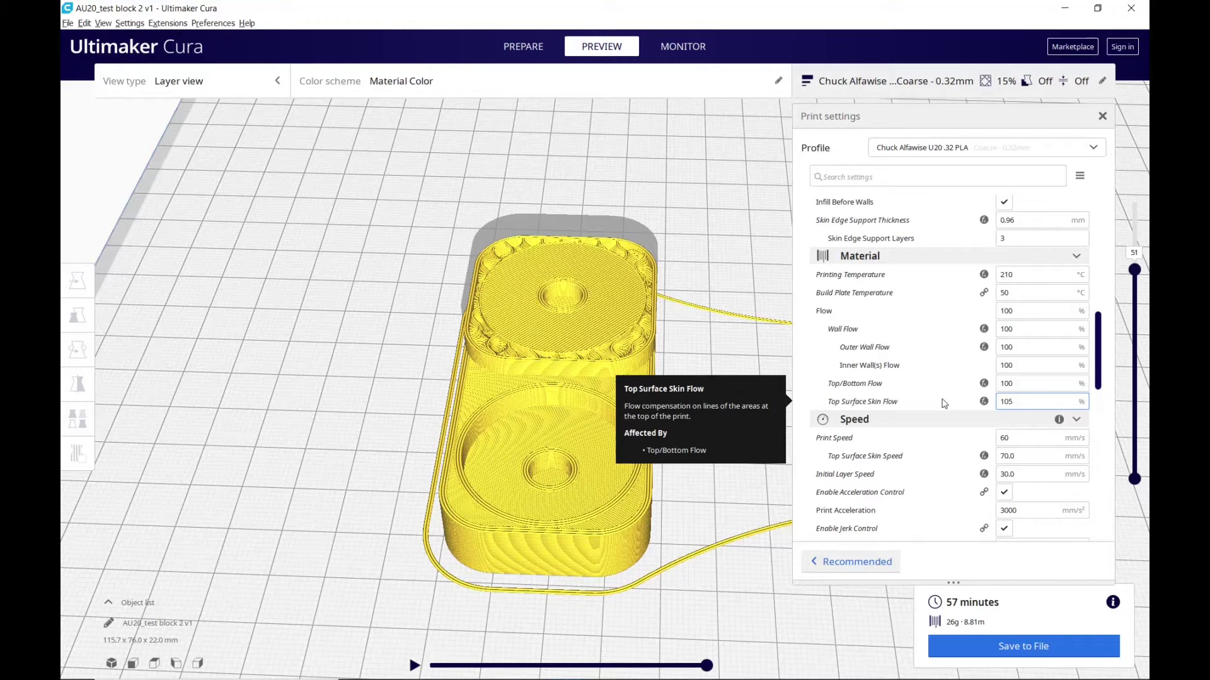
scroll(944, 404, "down", 3)
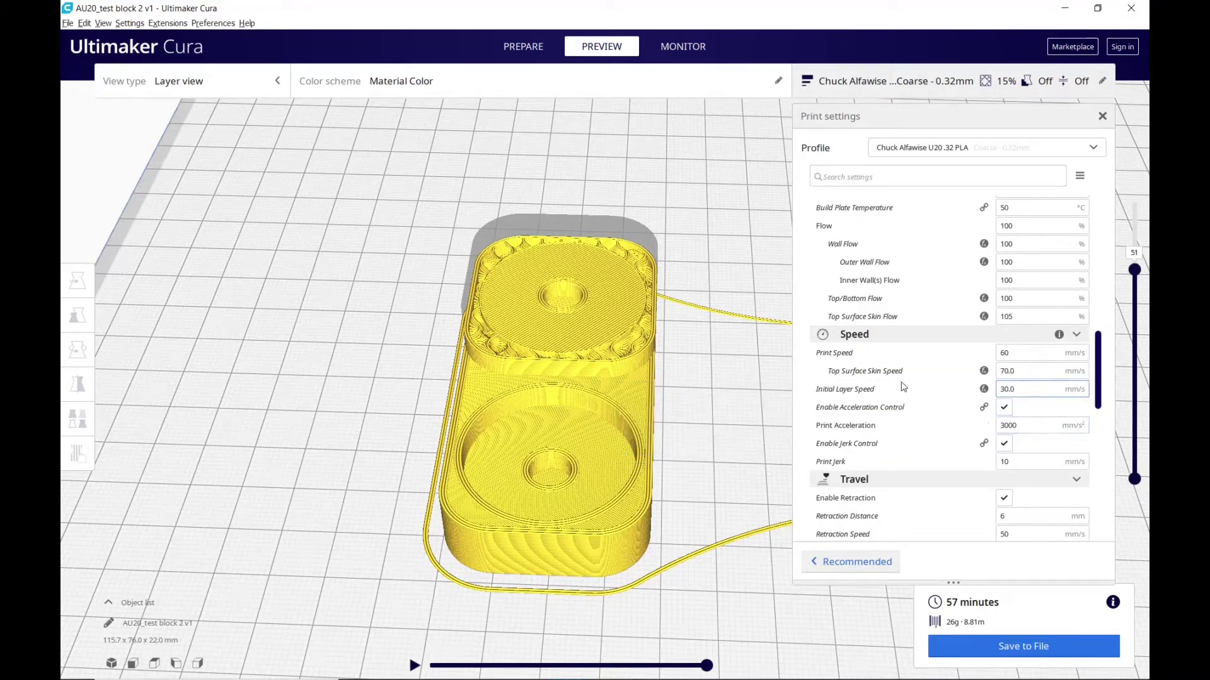
mouse_move(904, 386)
Examine the Experimental settings for top surface skin line width, pattern and line directions
scroll(904, 386, "down", 7)
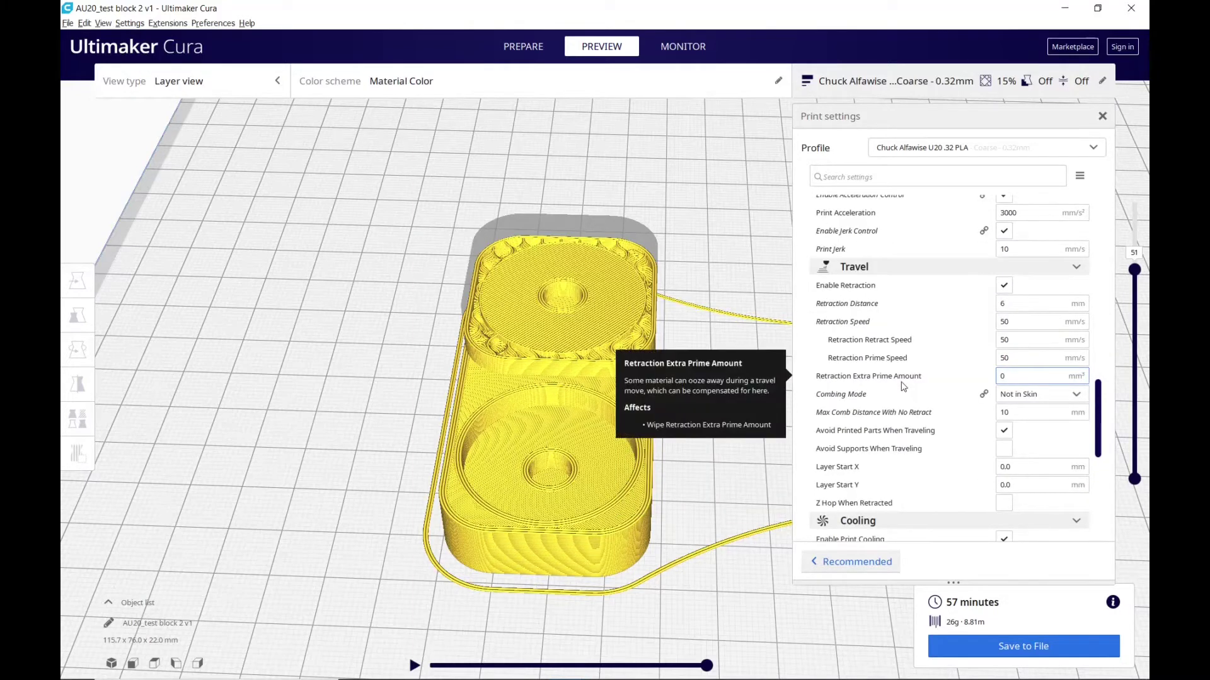
scroll(904, 386, "down", 8)
scroll(902, 386, "down", 4)
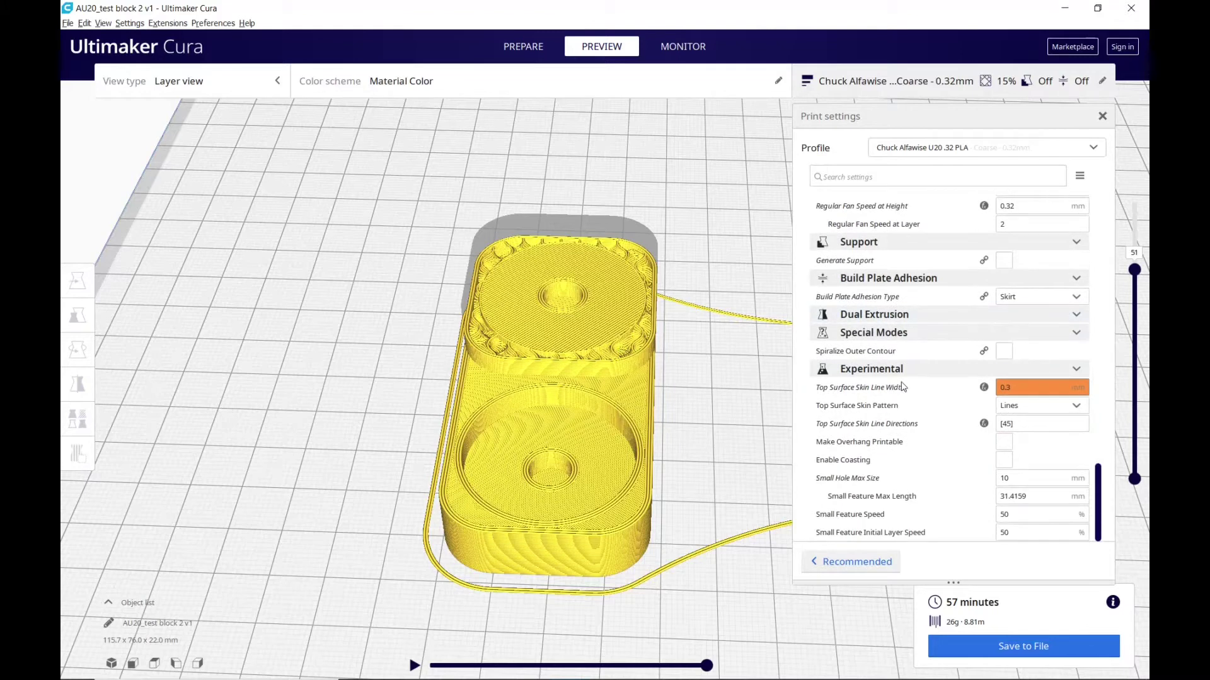
mouse_move(980, 418)
mouse_move(970, 395)
mouse_move(1016, 399)
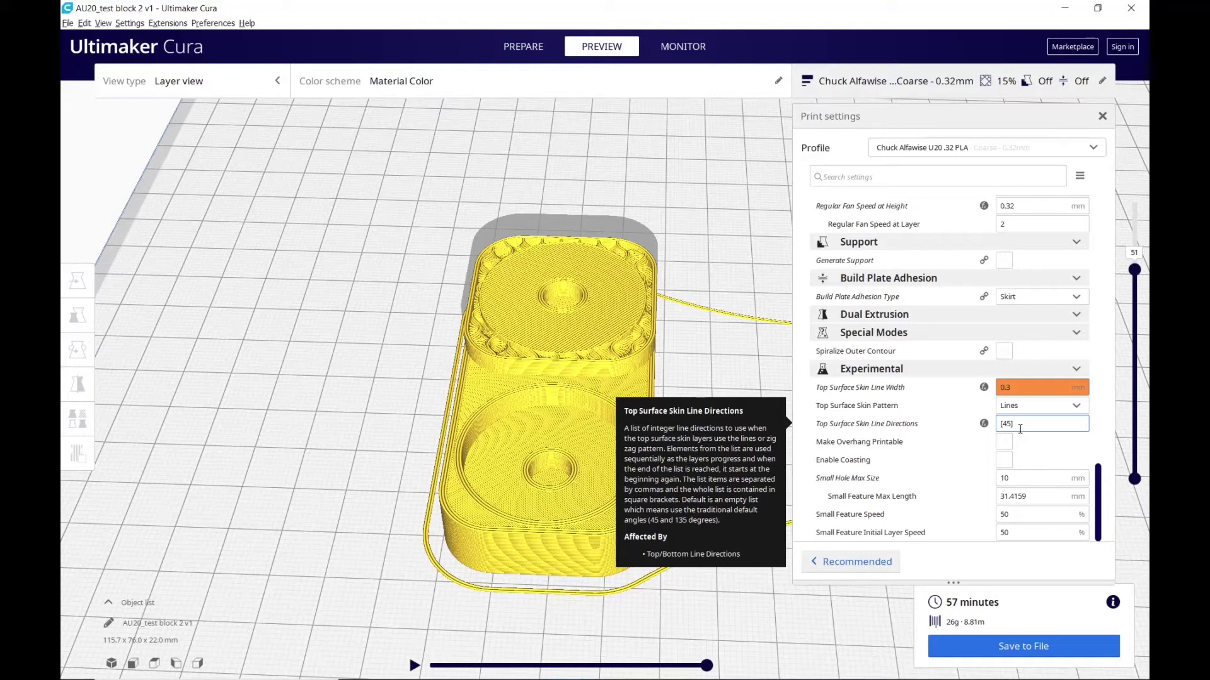
Recheck the top surface skin flow and the Speed settings, and return to the Quality and Shell settings
scroll(1020, 428, "up", 8)
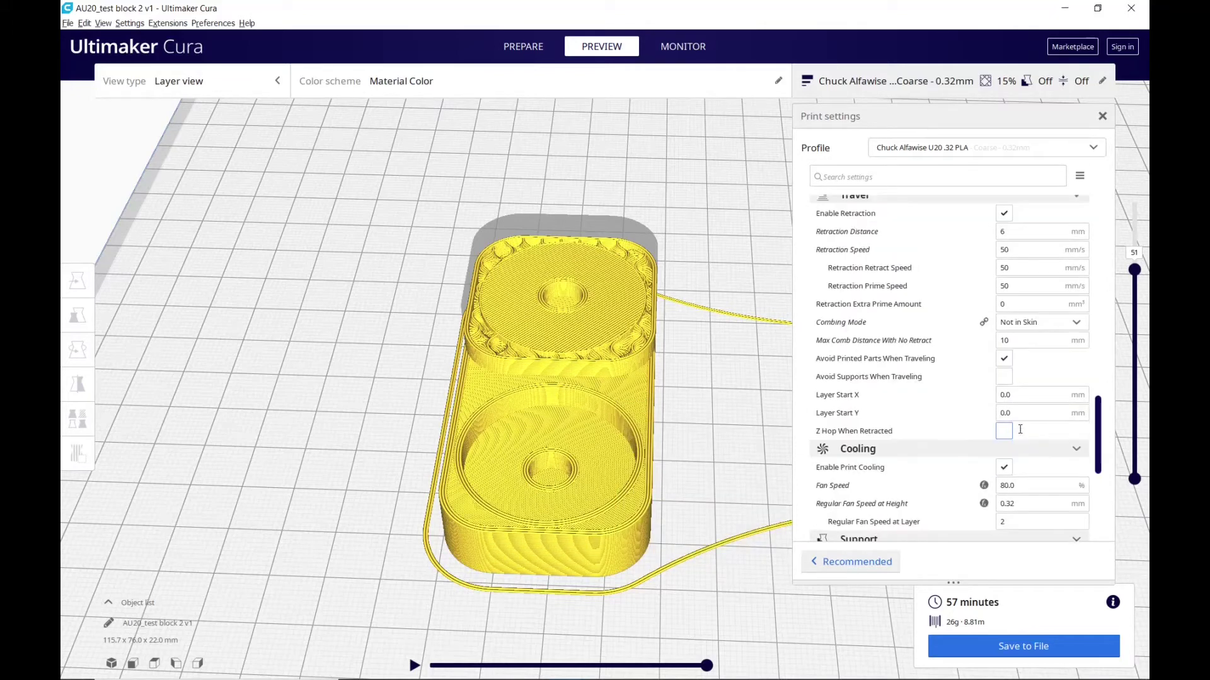
scroll(1020, 429, "up", 5)
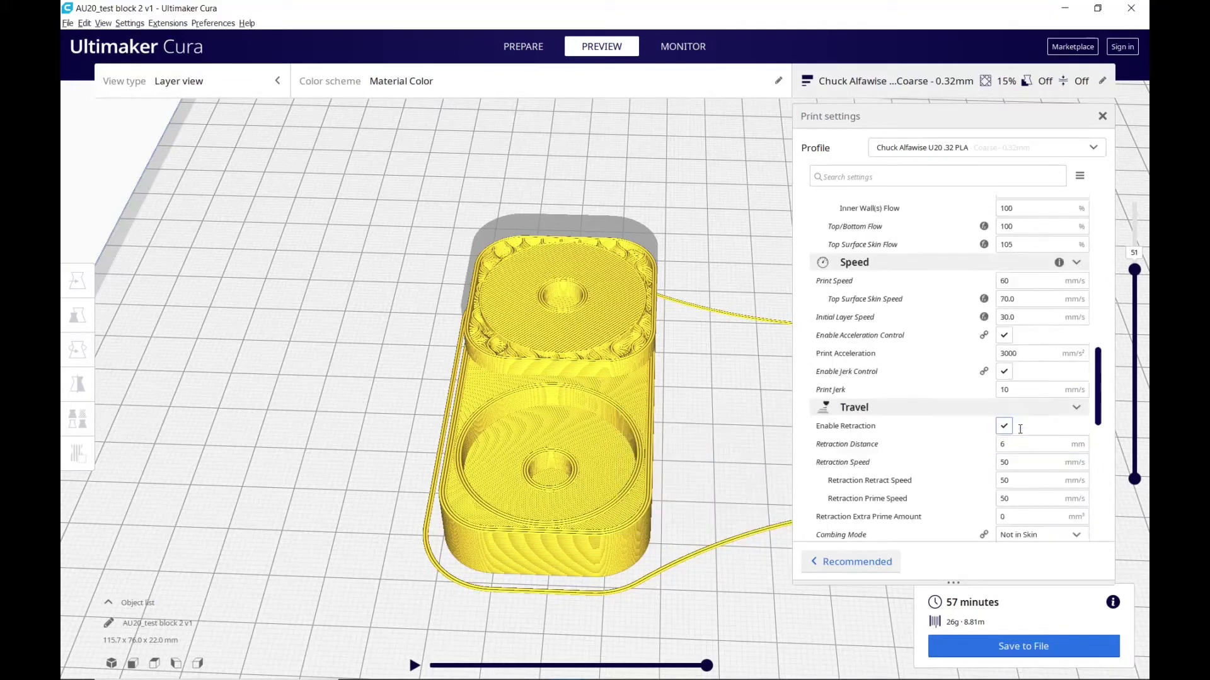
scroll(1020, 429, "up", 5)
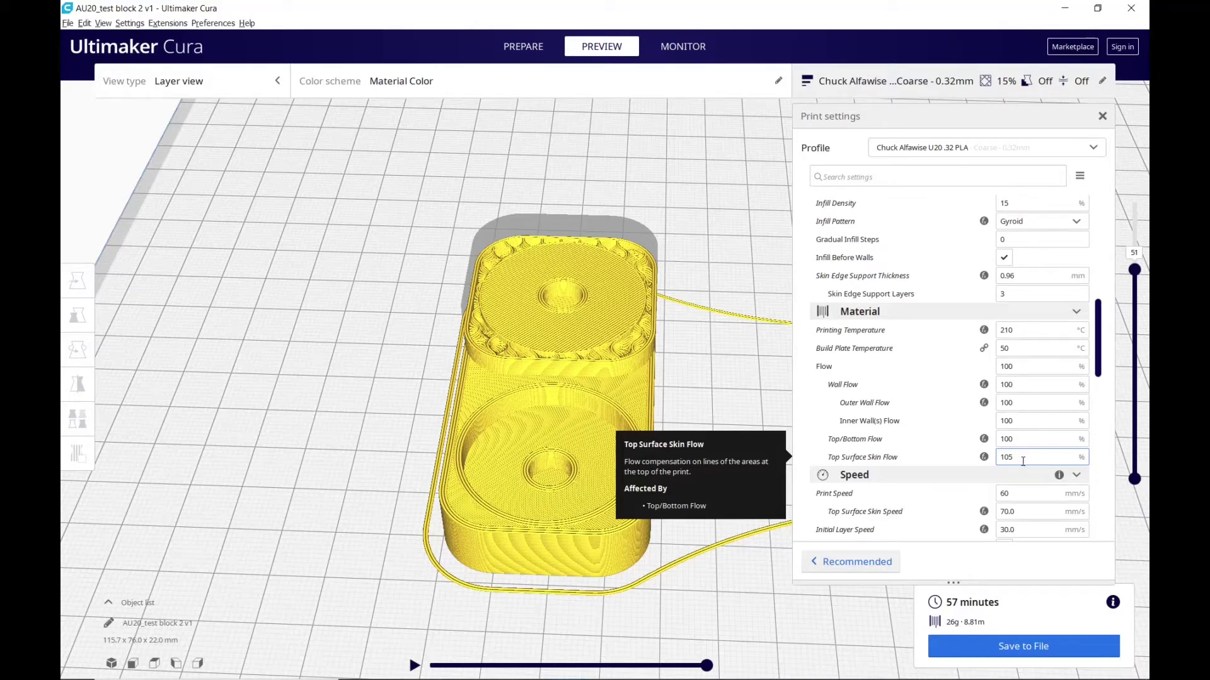
scroll(1023, 460, "down", 3)
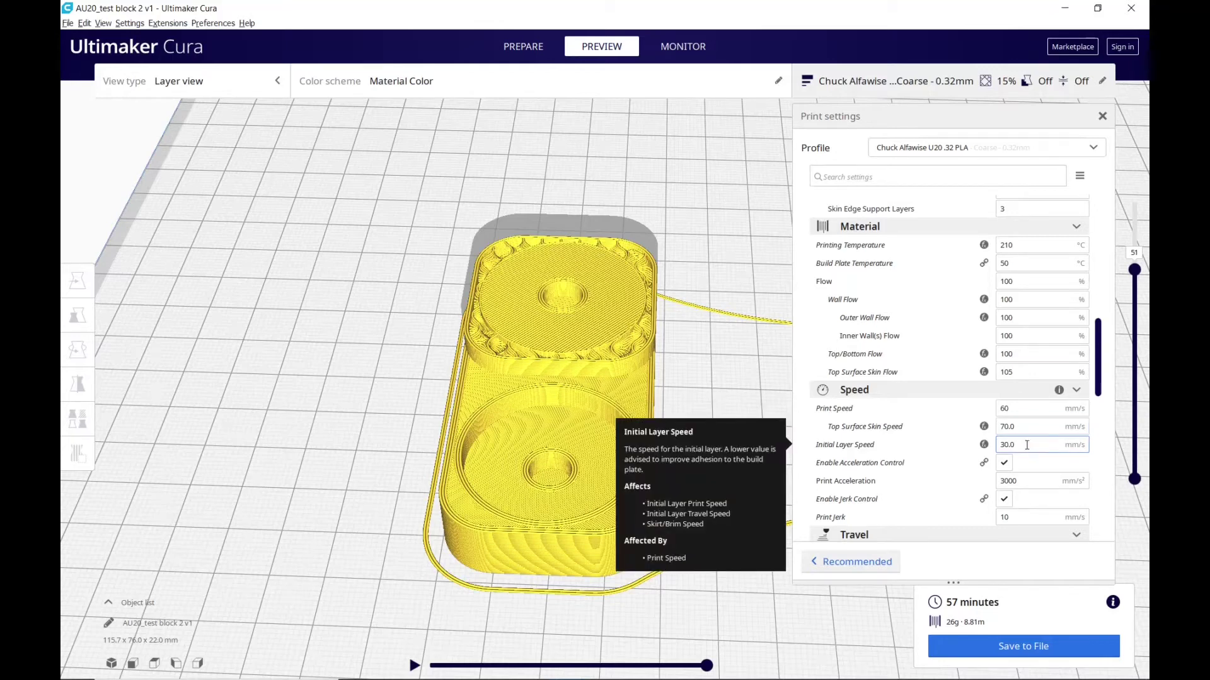
scroll(1029, 441, "up", 10)
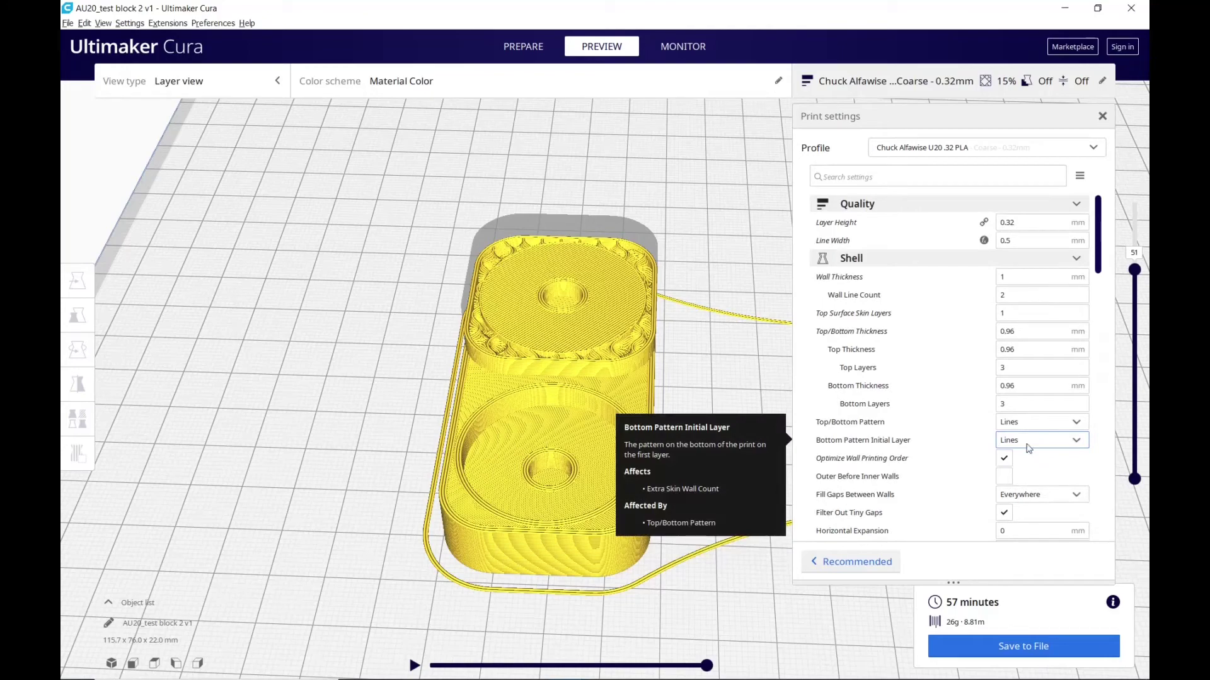